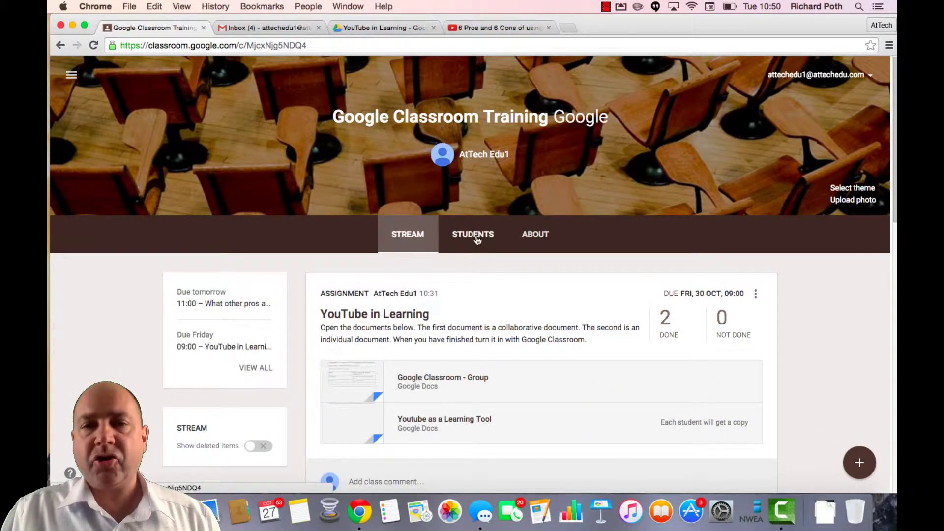
# Step: On the Students page, select all students and show the Remove, Email and Mute bulk actions
pyautogui.click(474, 239)
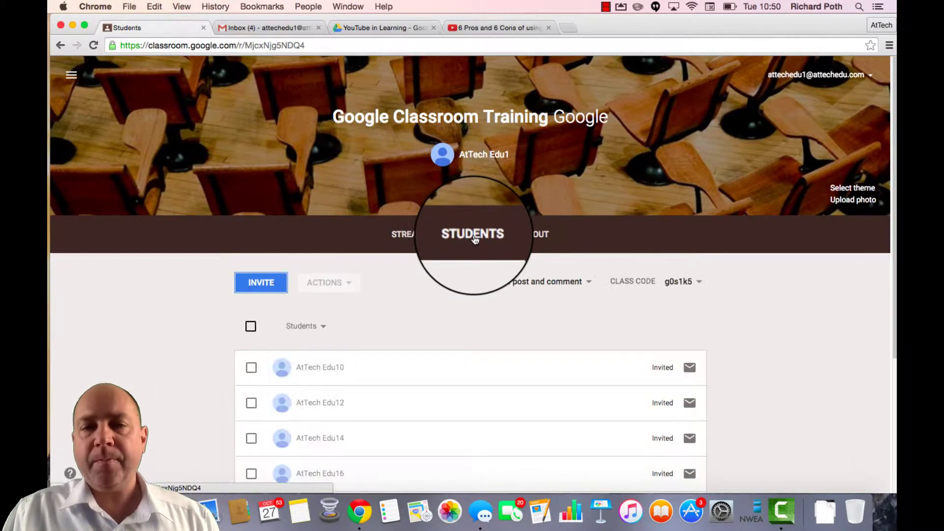
pyautogui.scroll(-3, 251, 199)
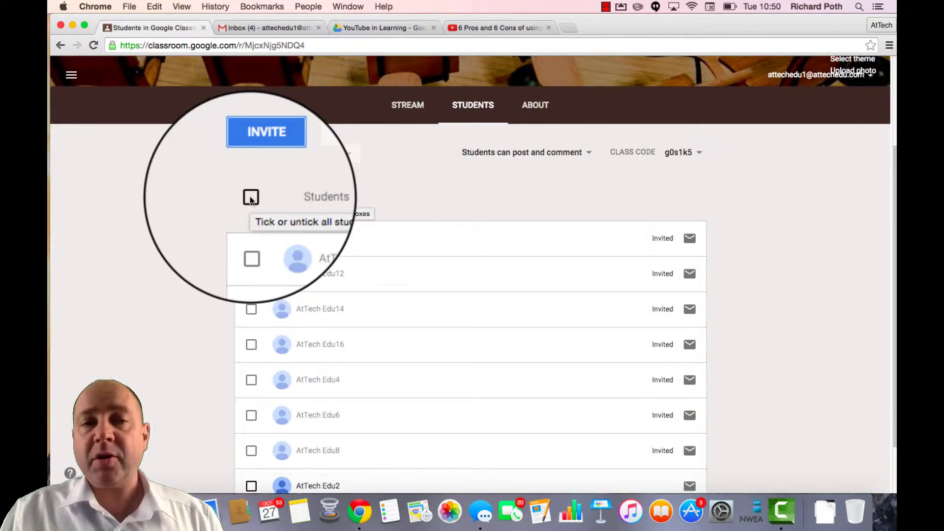
pyautogui.click(251, 198)
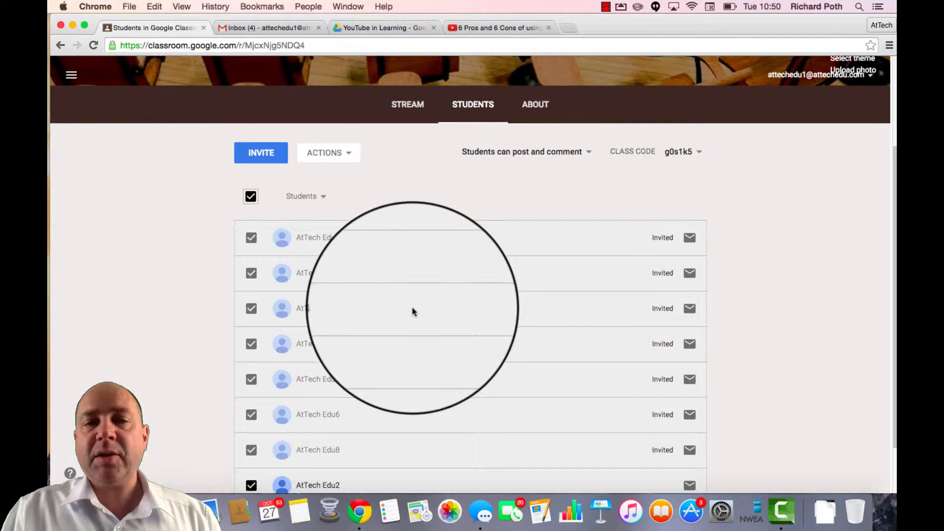
pyautogui.scroll(-2, 412, 307)
pyautogui.scroll(5, 412, 308)
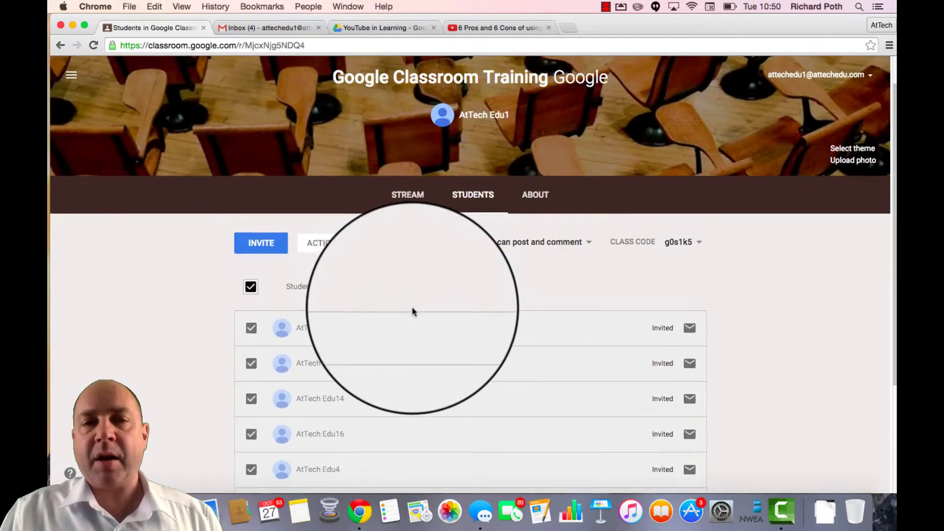
pyautogui.click(347, 246)
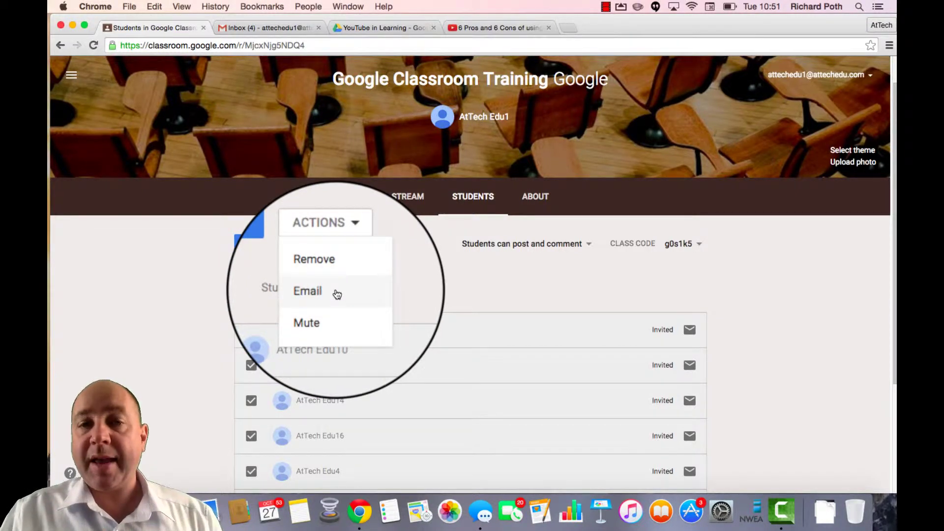
# Step: Email the selected students, reviewing the Bcc recipients in Gmail before moving to the Subject field
pyautogui.click(337, 294)
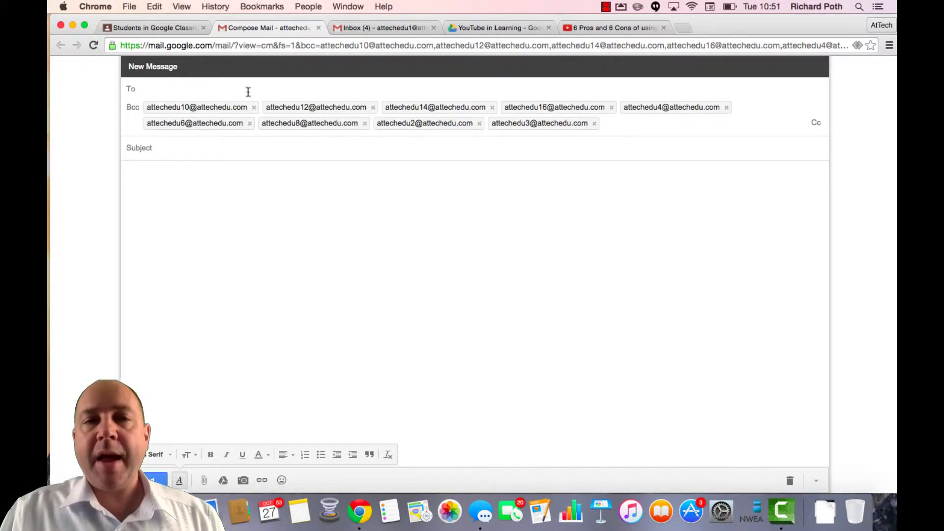
pyautogui.moveTo(162, 107)
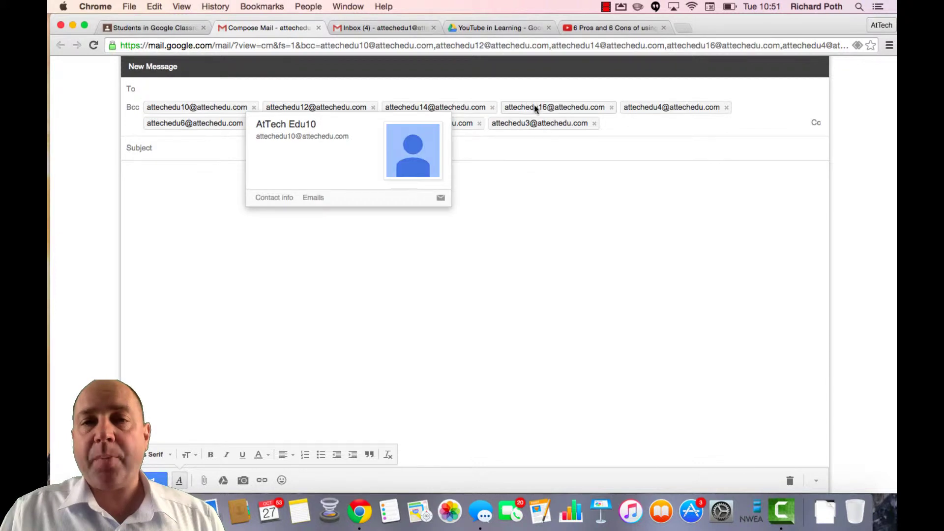
pyautogui.moveTo(273, 124)
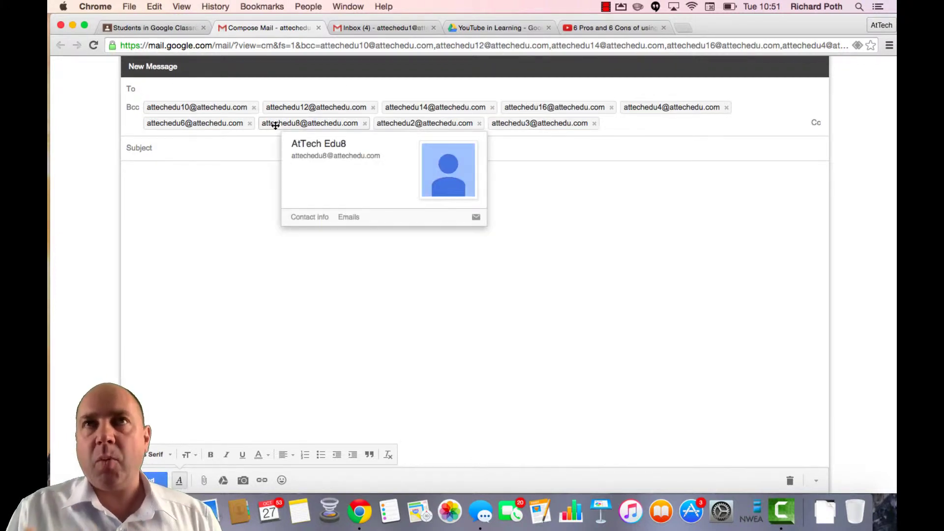
pyautogui.click(176, 148)
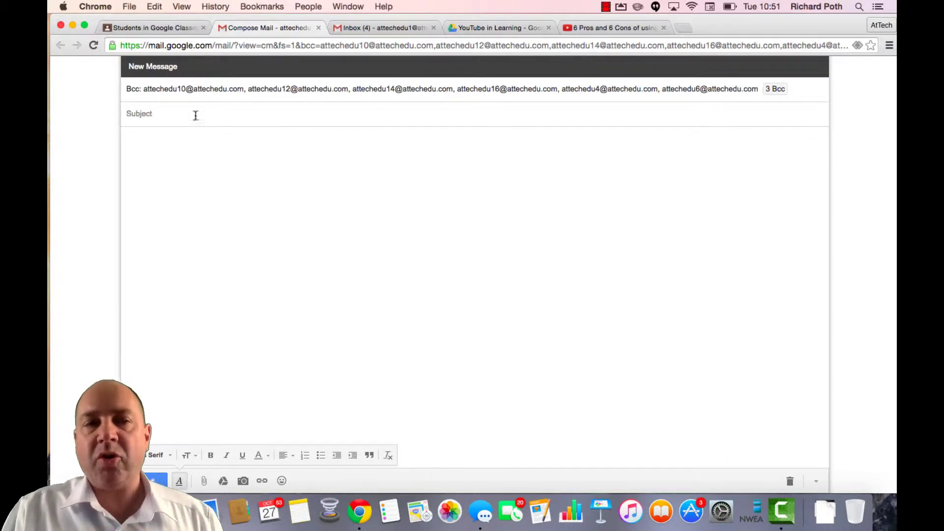
# Step: Close the email draft and clear the all-students selection
pyautogui.press('super+w')
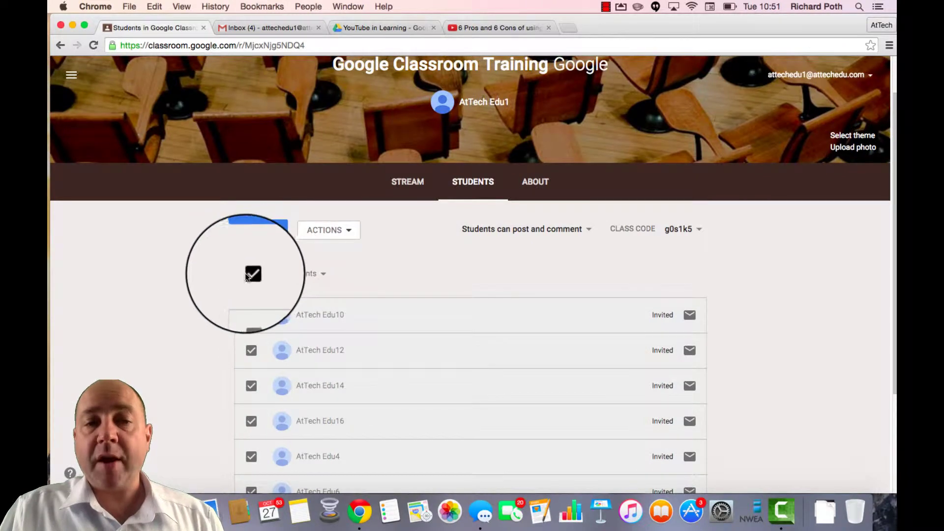
pyautogui.click(251, 274)
pyautogui.scroll(-3, 351, 394)
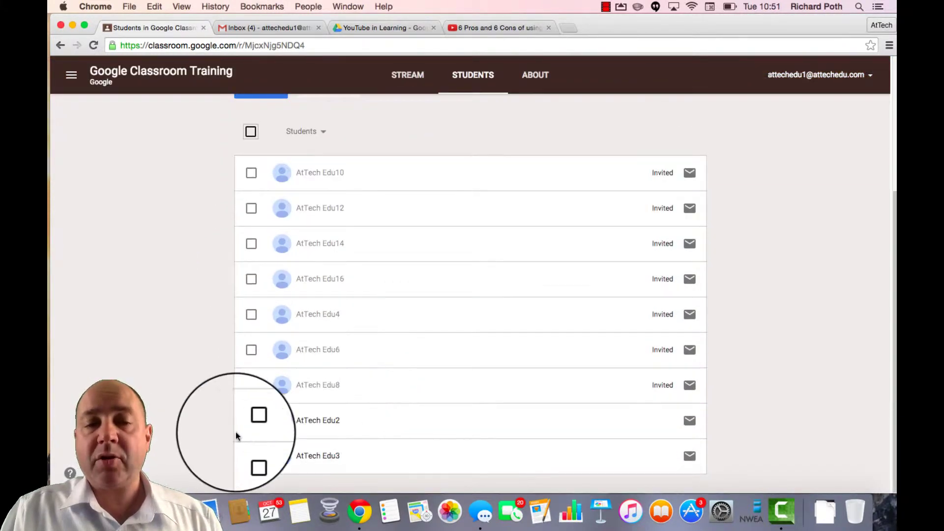
# Step: Select two individual students and open, then close, the bulk actions list
pyautogui.click(251, 421)
pyautogui.click(251, 456)
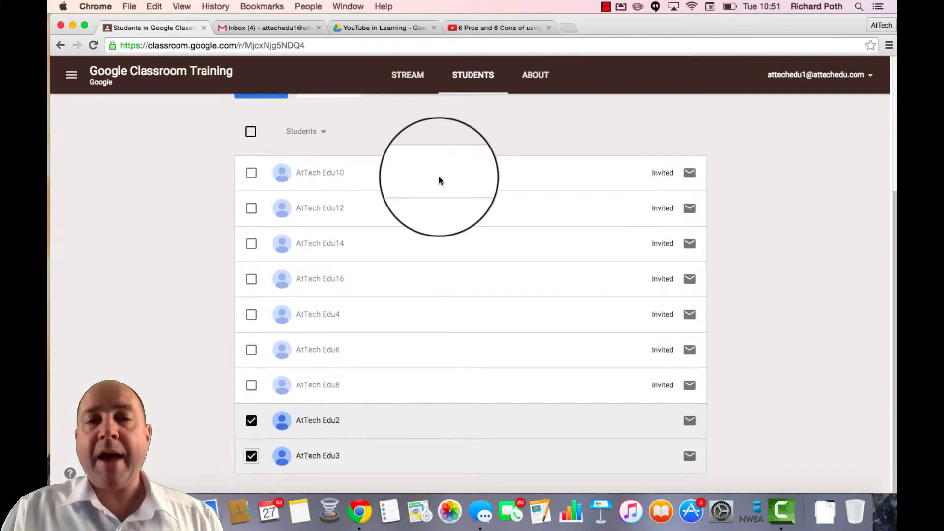
pyautogui.scroll(1, 439, 180)
pyautogui.scroll(2, 439, 180)
pyautogui.click(328, 215)
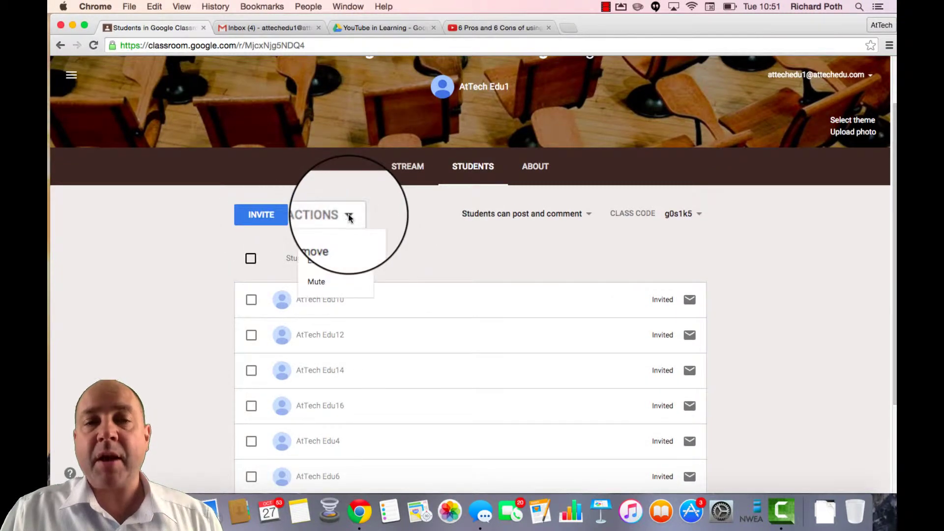
pyautogui.click(457, 234)
# Step: Deselect both students so none remain ticked
pyautogui.scroll(-3, 458, 234)
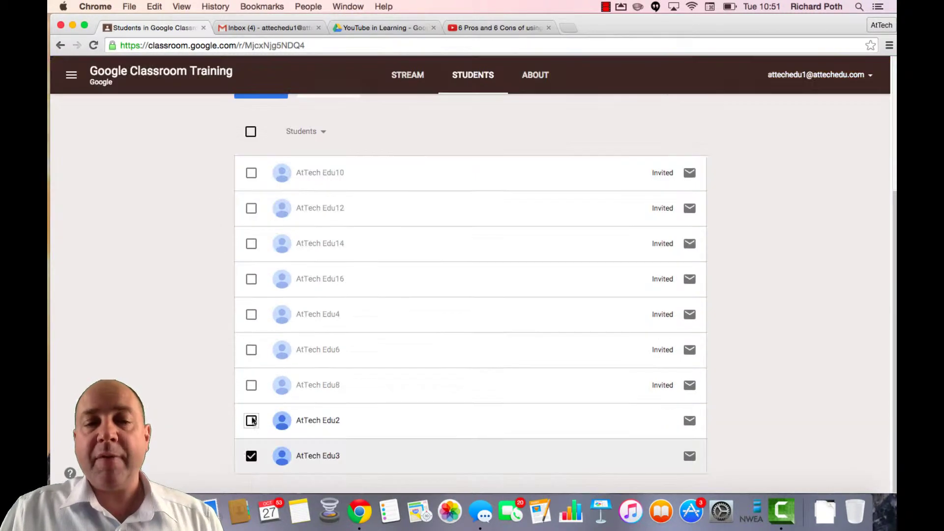
pyautogui.click(251, 420)
pyautogui.click(252, 456)
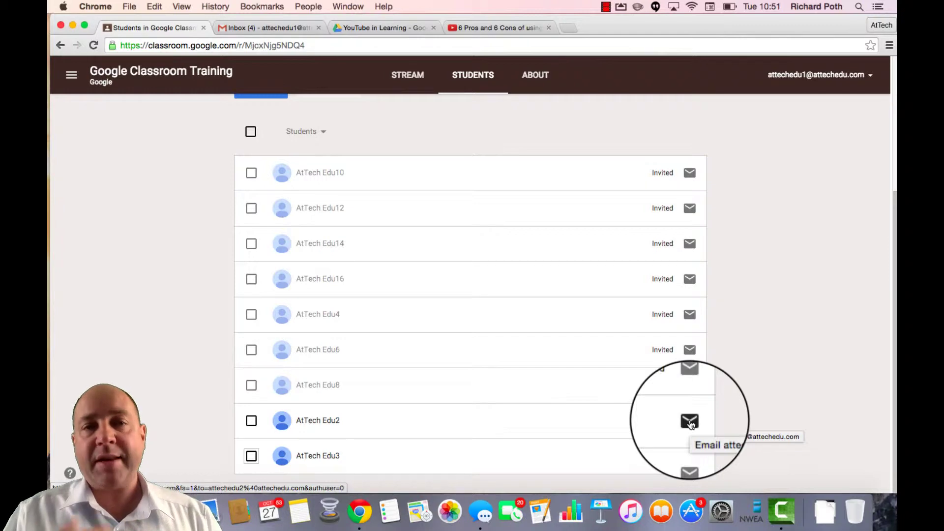
pyautogui.scroll(4, 691, 424)
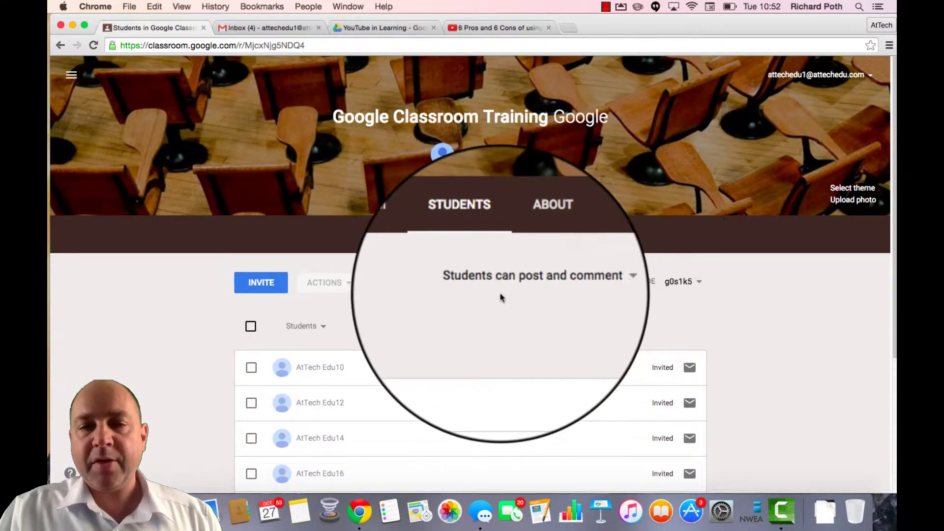
# Step: Leave posting as 'Students can post and comment' and show the class code's Reset and Disable options
pyautogui.click(588, 279)
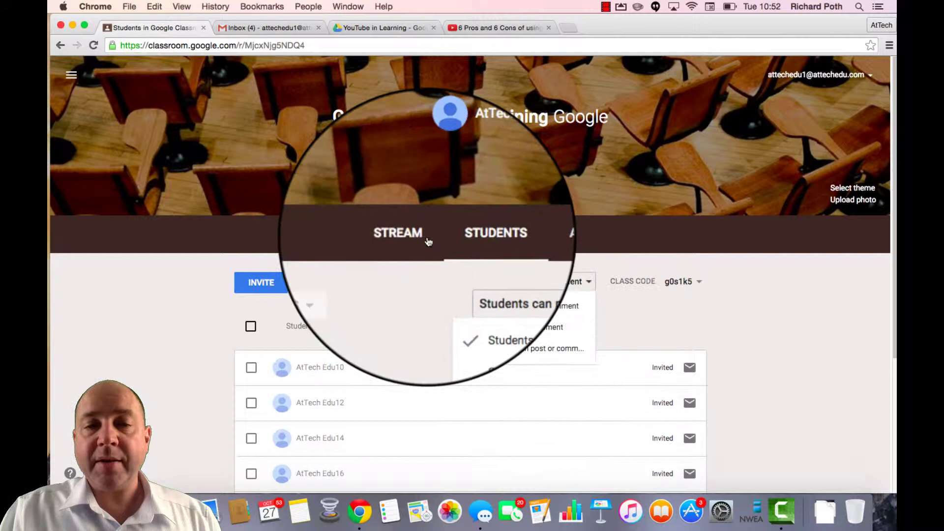
pyautogui.click(406, 233)
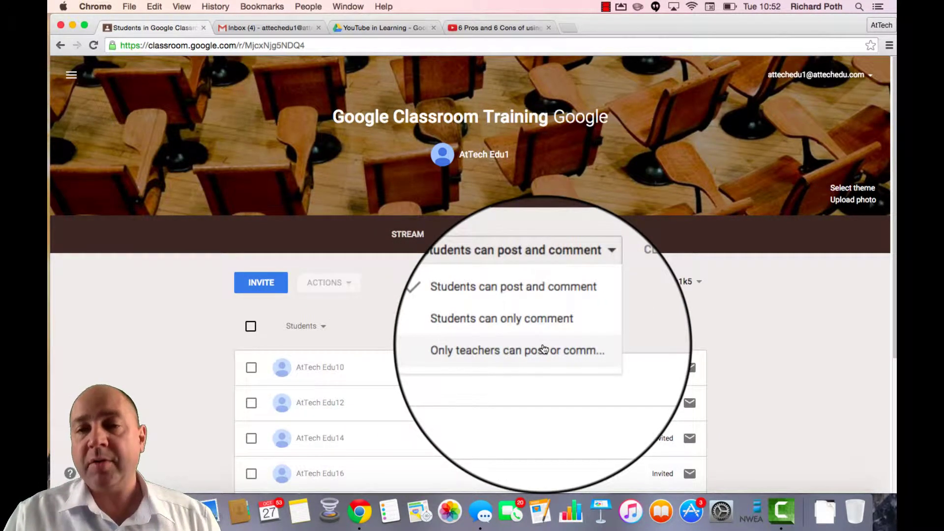
pyautogui.click(701, 280)
pyautogui.click(699, 280)
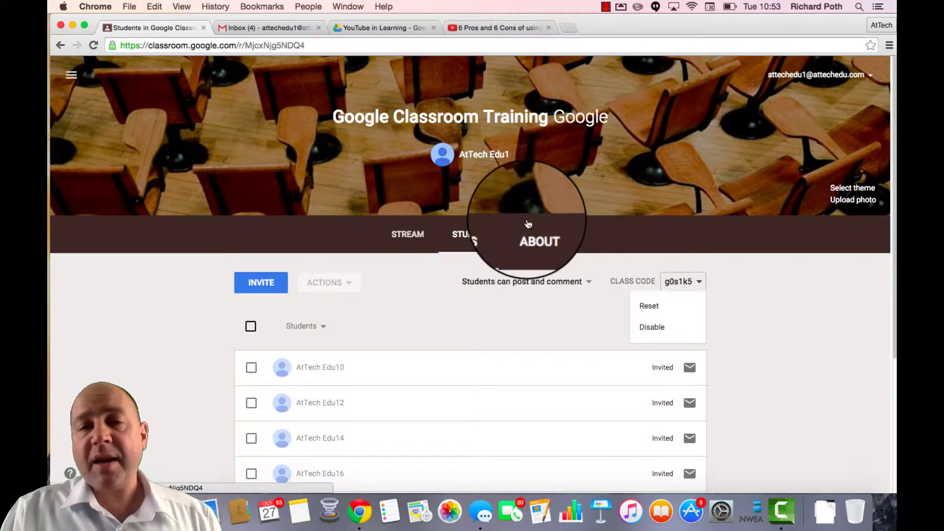
pyautogui.click(536, 234)
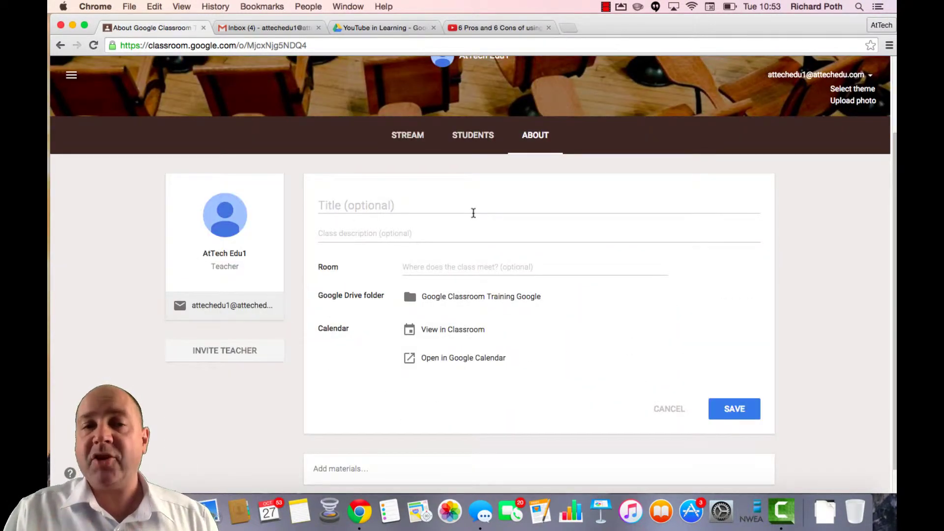
pyautogui.click(450, 207)
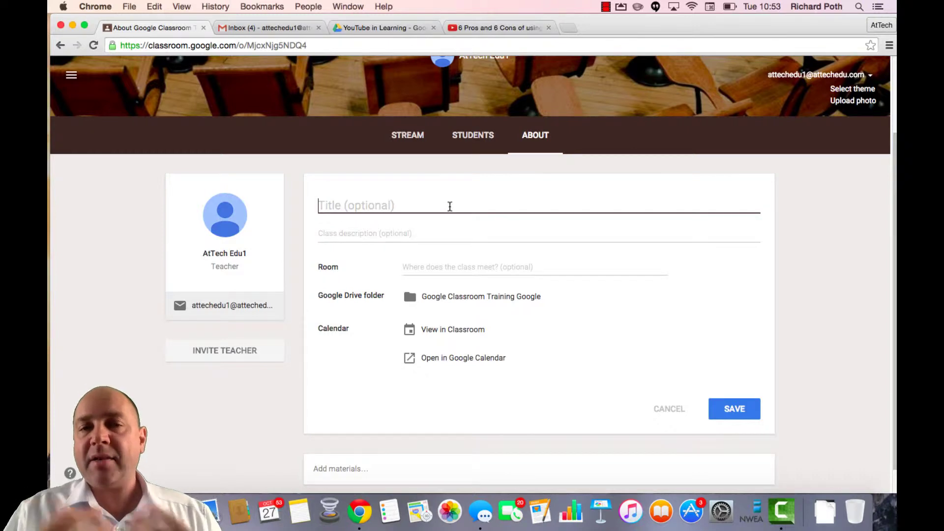
pyautogui.click(462, 231)
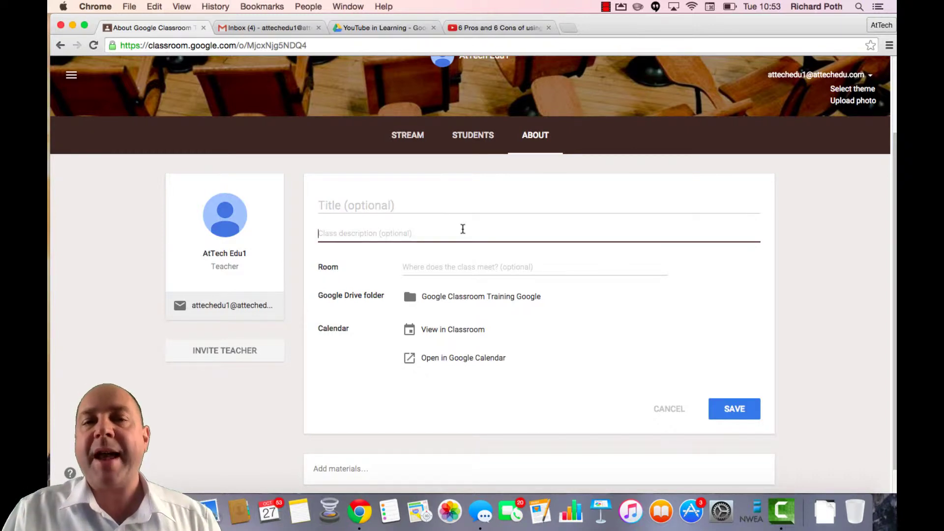
pyautogui.click(501, 267)
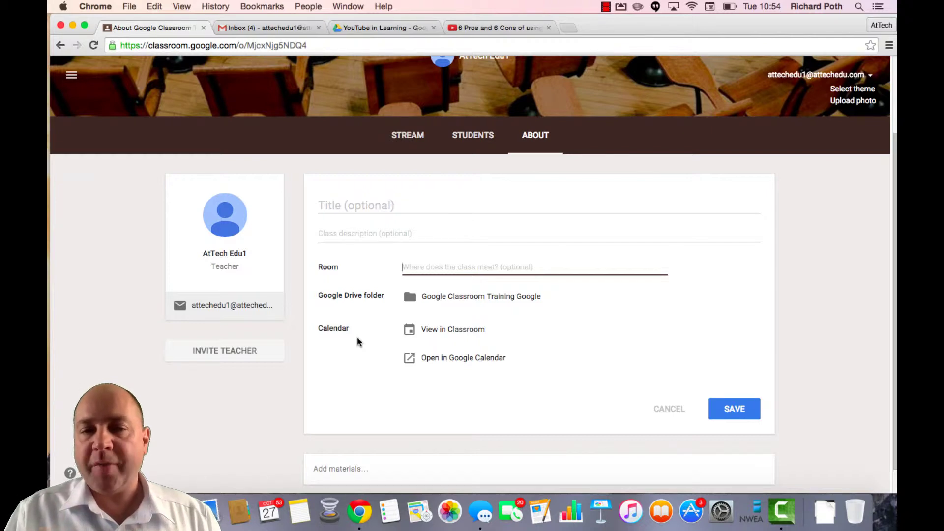
# Step: View the class calendar in Classroom from the About page's Calendar section
pyautogui.click(449, 332)
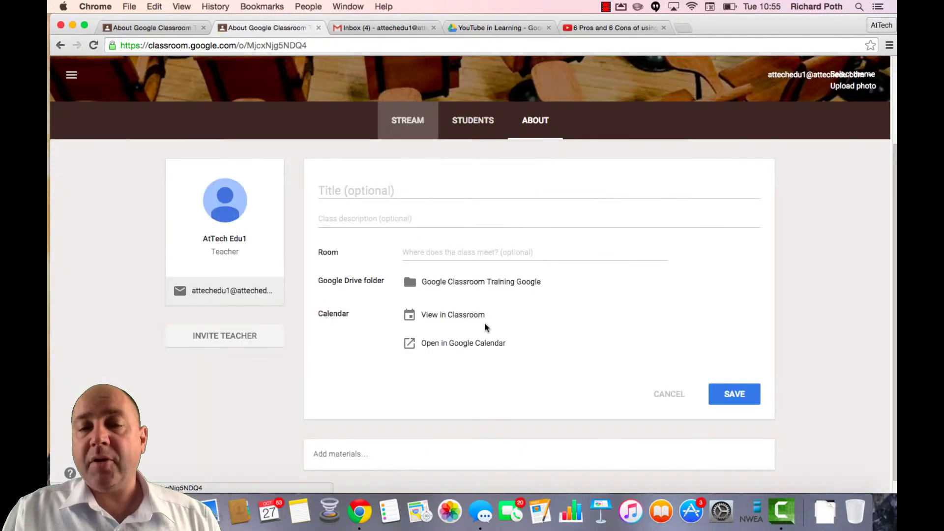
# Step: Open the class calendar in Google Calendar, expand My calendars, and return to the About tab
pyautogui.click(455, 345)
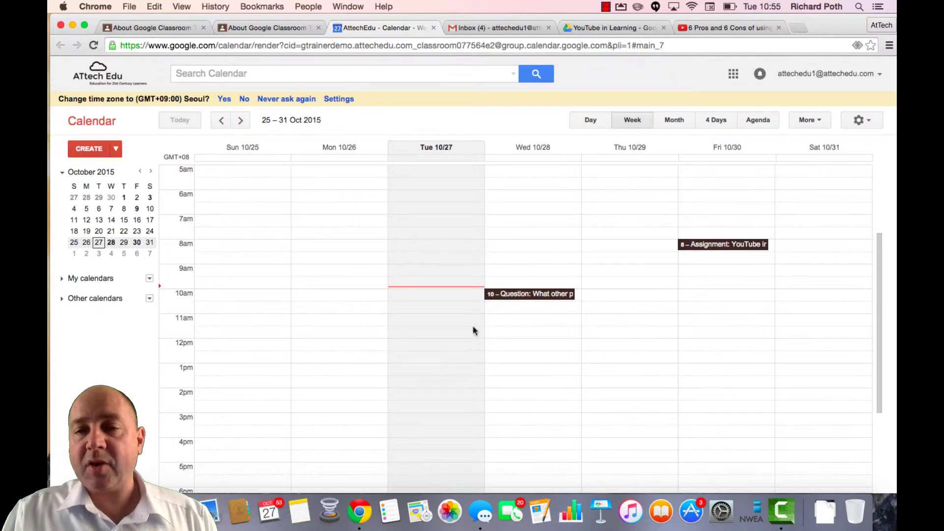
pyautogui.click(62, 279)
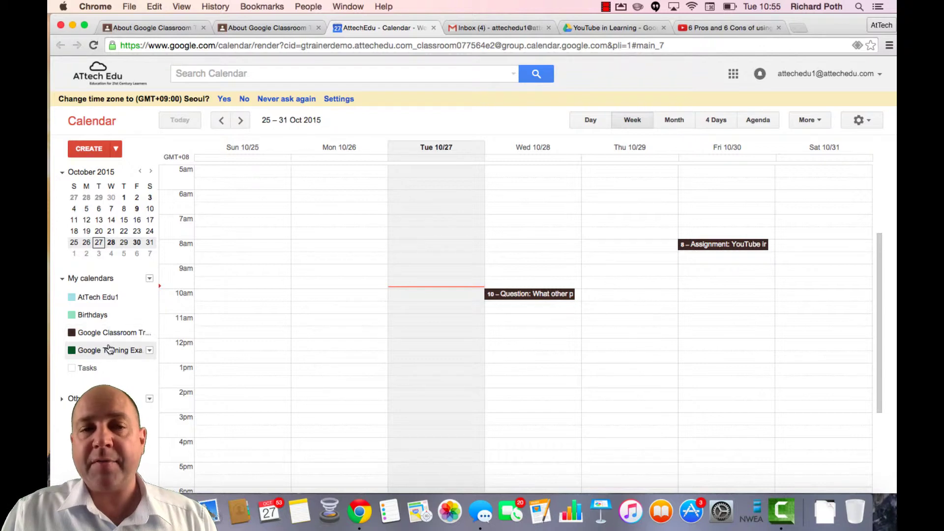
pyautogui.press('super+1')
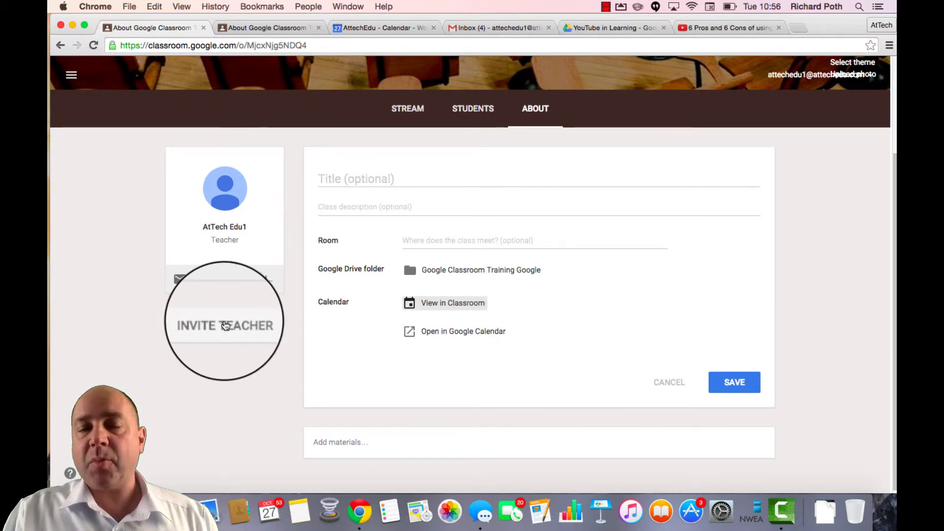
# Step: Search the school directory for the co-teacher's account and send them a teacher invitation
pyautogui.click(225, 325)
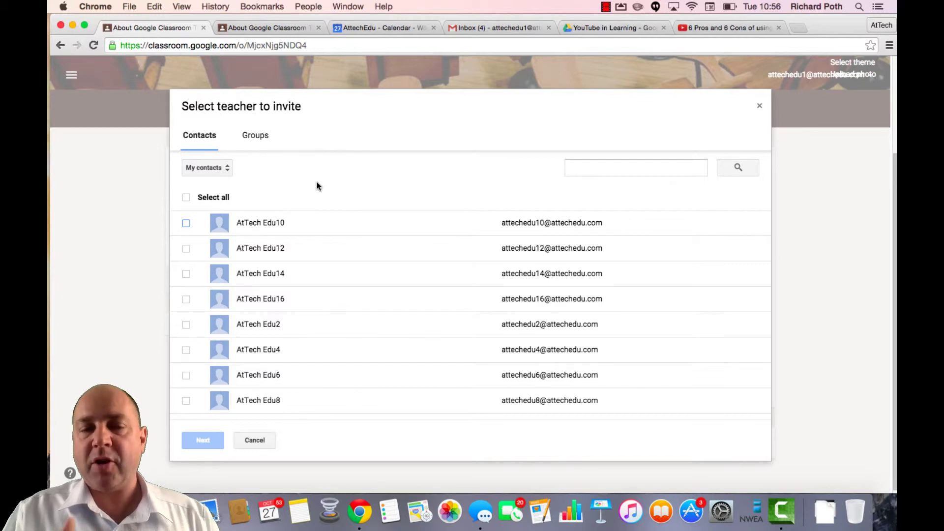
pyautogui.click(206, 167)
pyautogui.click(250, 166)
pyautogui.write('a')
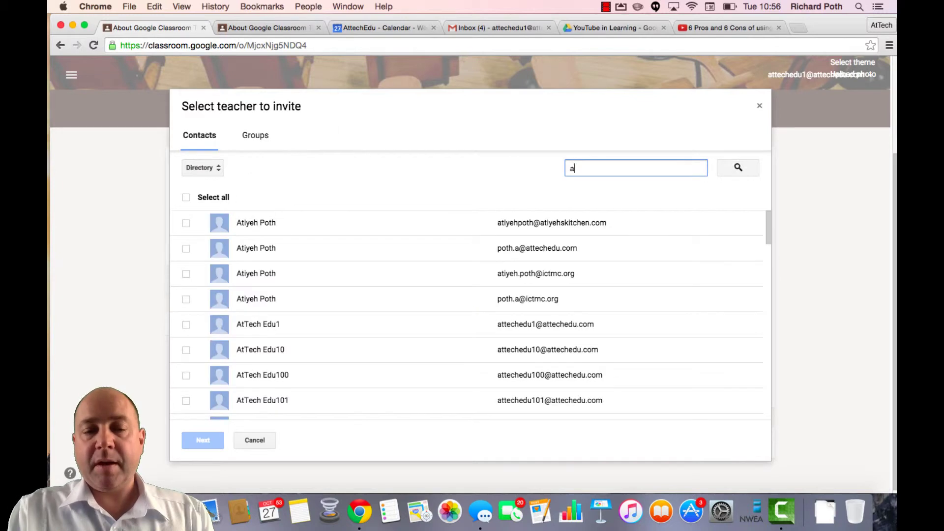
pyautogui.write('ttechedu')
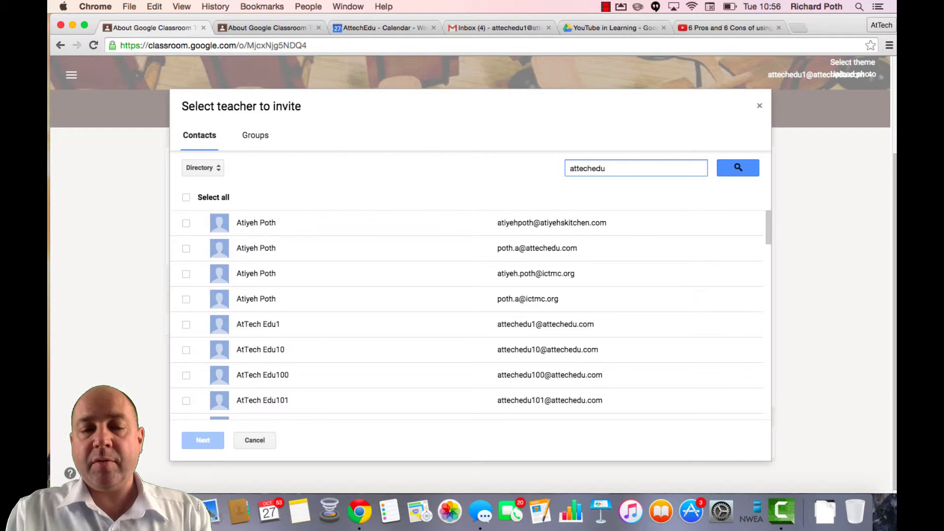
pyautogui.write('5')
pyautogui.click(728, 167)
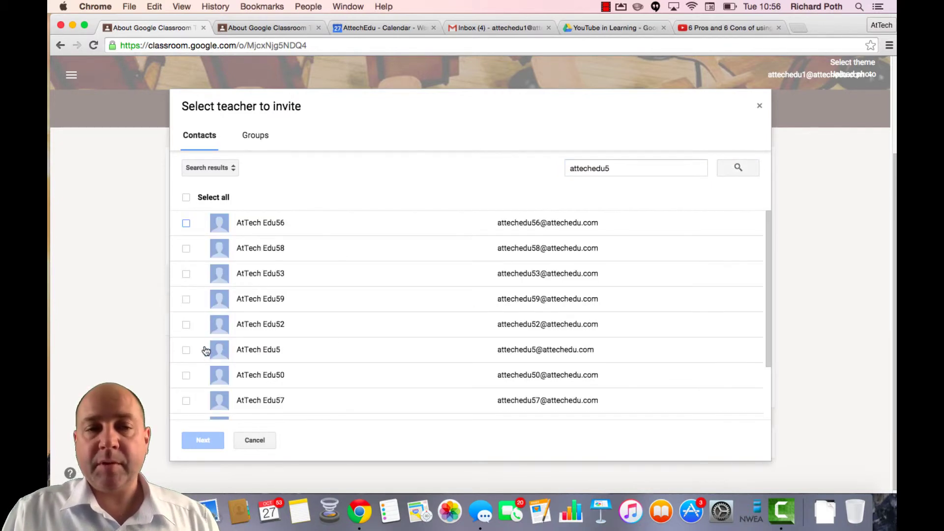
pyautogui.click(186, 350)
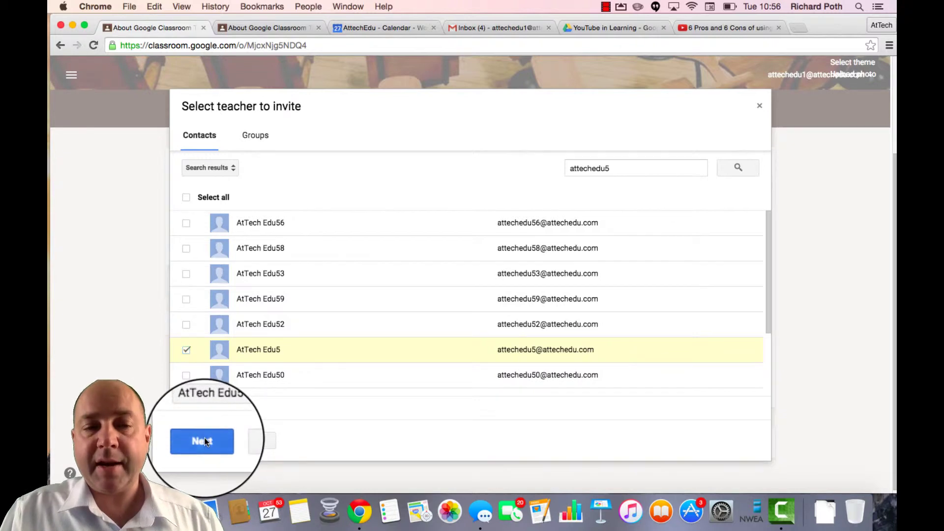
pyautogui.click(205, 439)
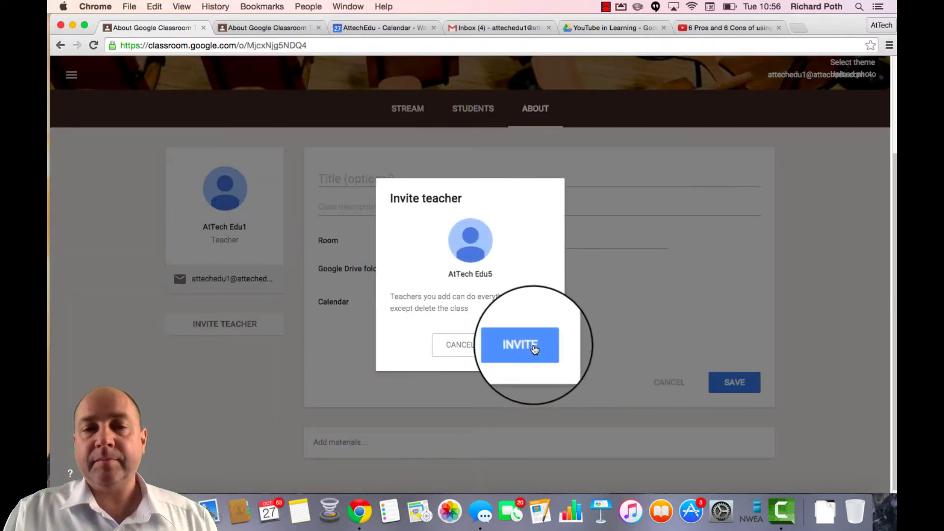
pyautogui.click(525, 347)
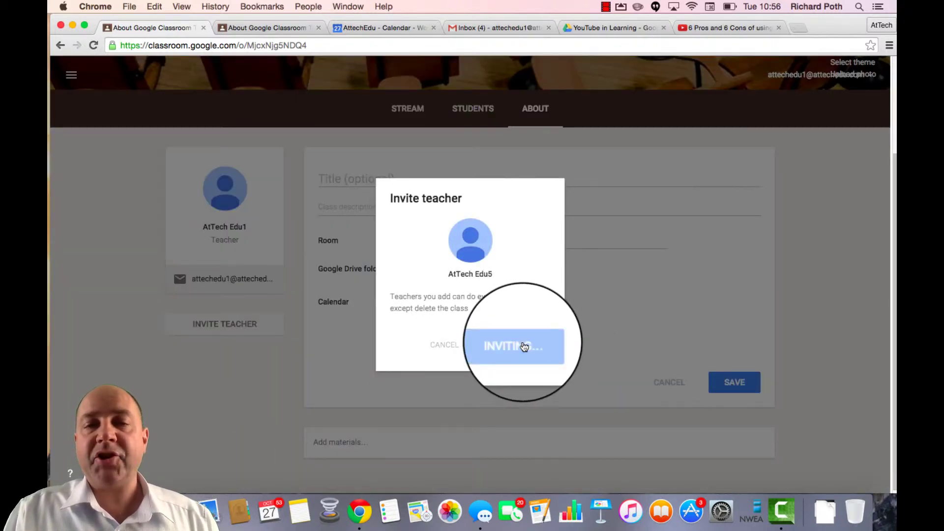
pyautogui.scroll(3, 457, 156)
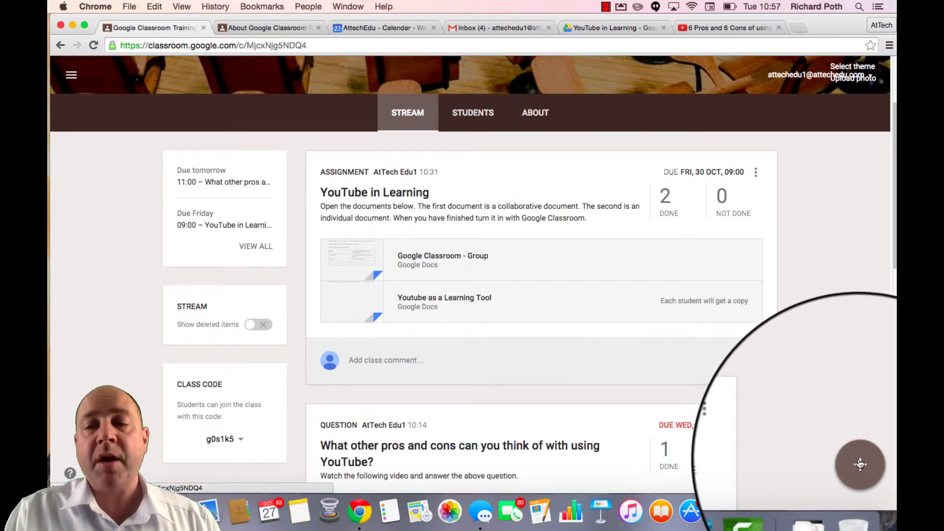
# Step: Start an announcement, also address it to Google Training Example, then discard it unposted
pyautogui.click(859, 463)
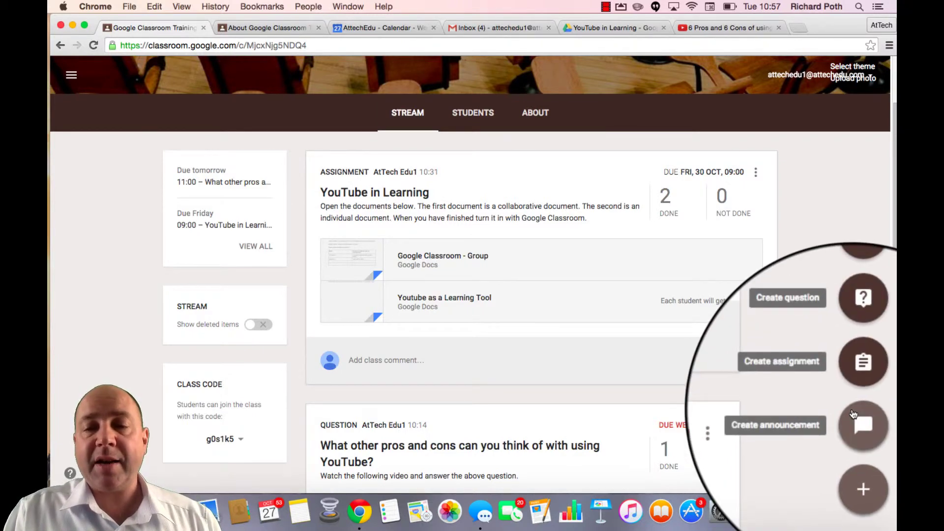
pyautogui.click(860, 417)
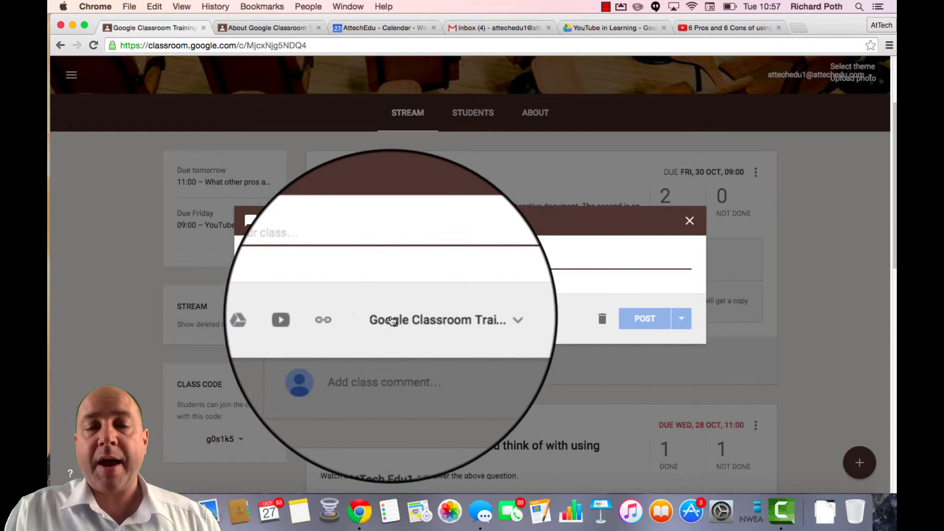
pyautogui.click(476, 320)
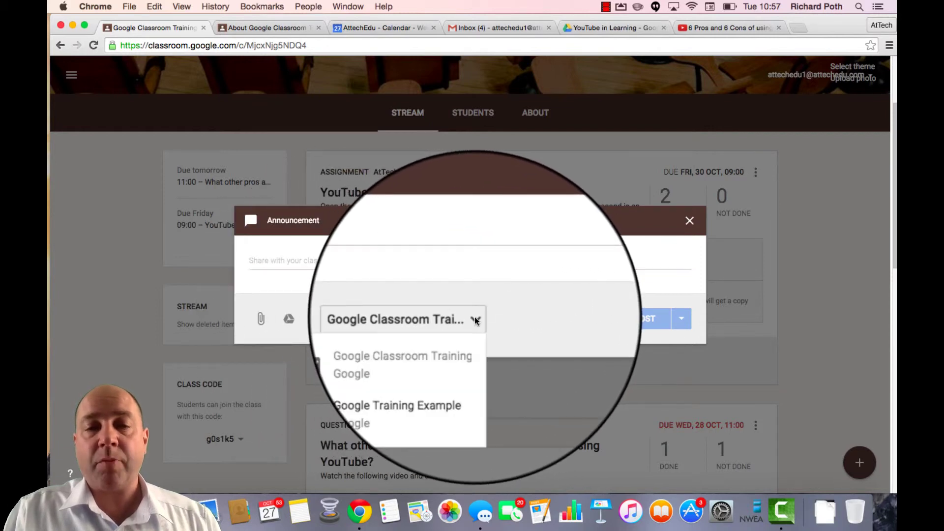
pyautogui.click(364, 386)
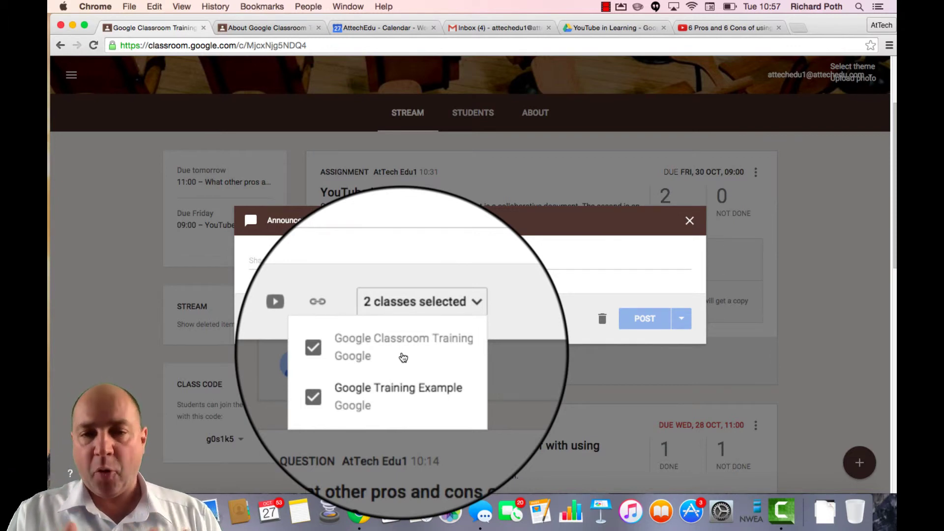
pyautogui.click(533, 368)
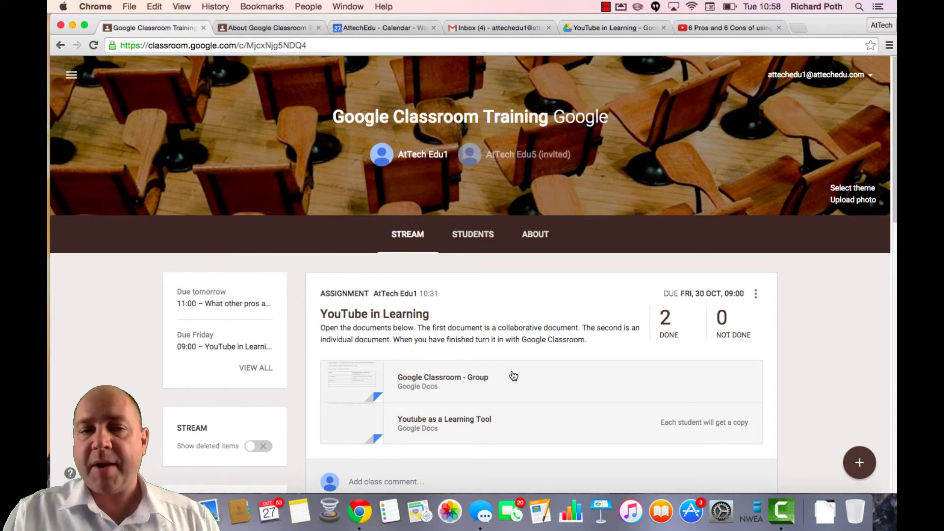
pyautogui.click(70, 474)
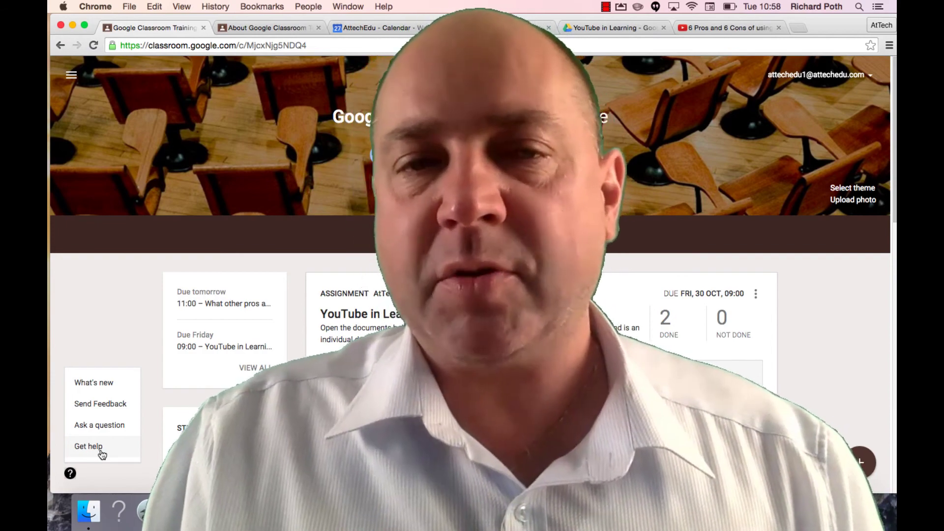
pyautogui.click(111, 474)
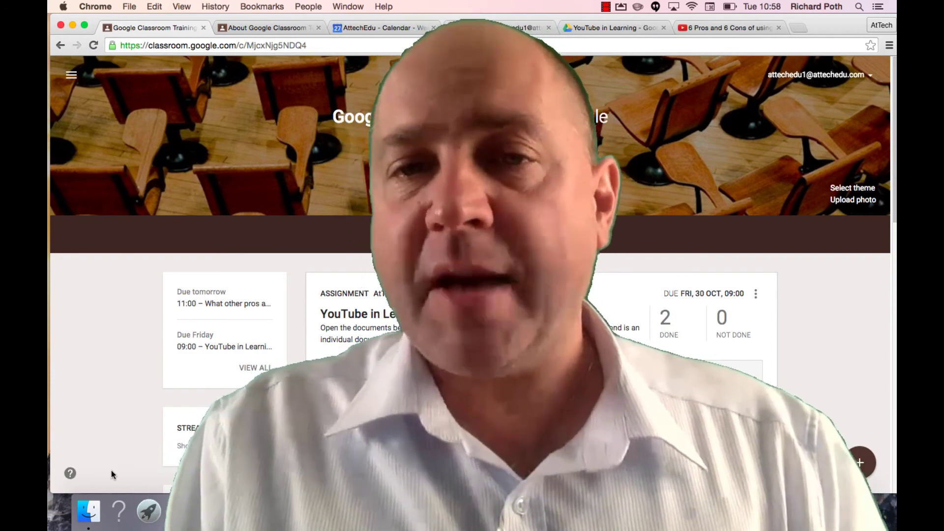